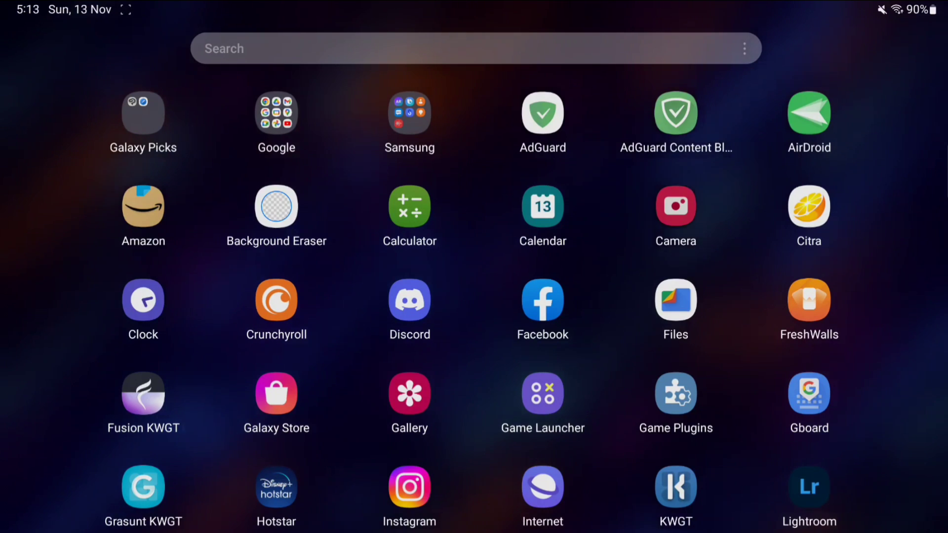
- Uninstall the old Citra app from the Android launcher
{"action": "left_click", "coordinate": [809, 207]}
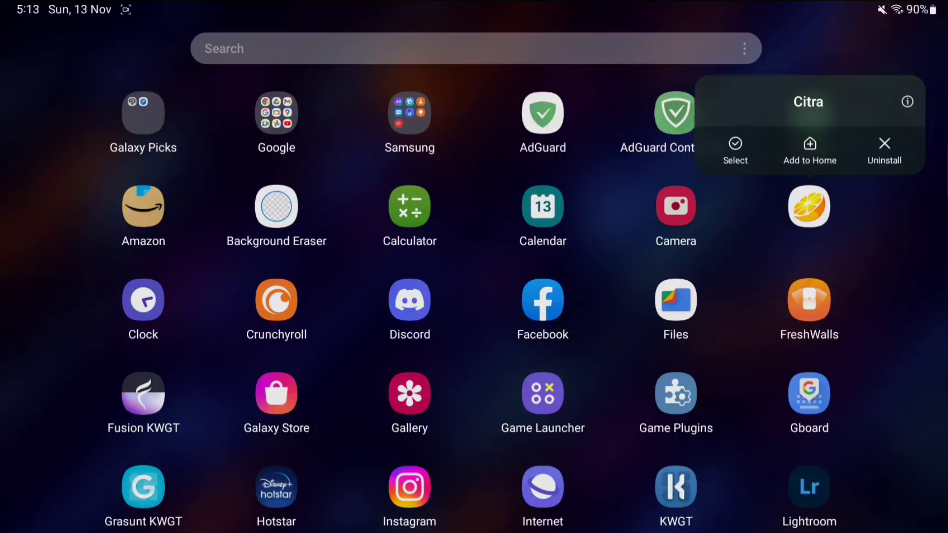
{"action": "left_click", "coordinate": [880, 144]}
{"action": "left_click", "coordinate": [549, 512]}
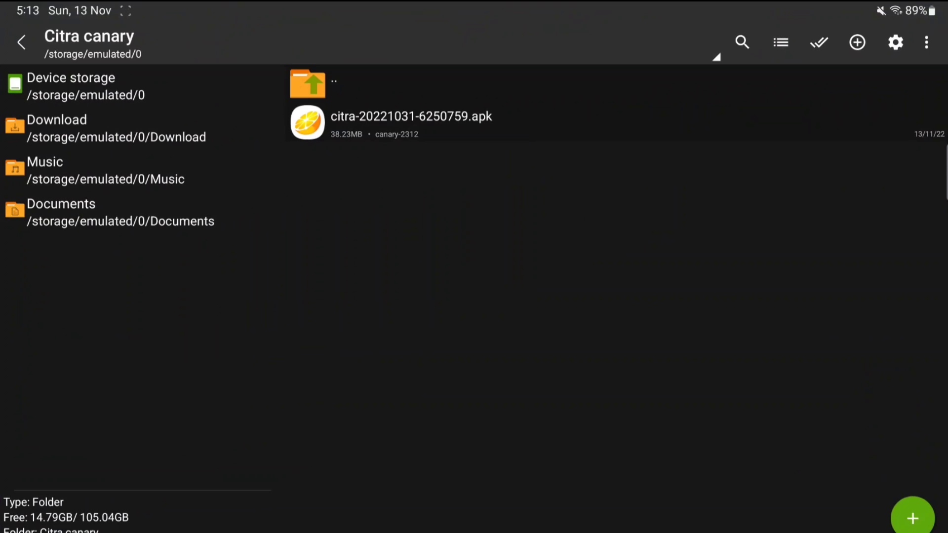
- Install the Citra canary build from its APK in the file manager
{"action": "left_click", "coordinate": [411, 123]}
{"action": "left_click", "coordinate": [348, 222]}
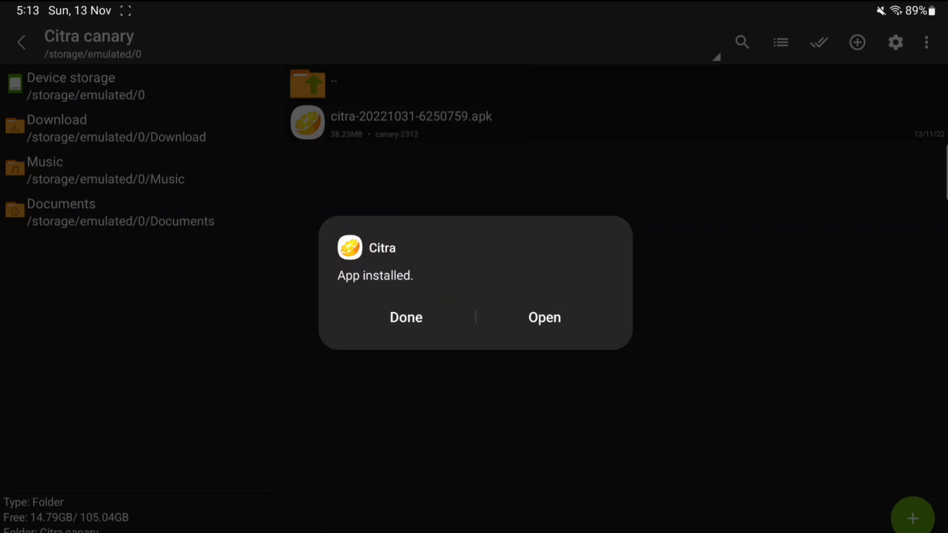
- Launch the new Citra, accept the welcome notice and grant file access
{"action": "left_click", "coordinate": [544, 317]}
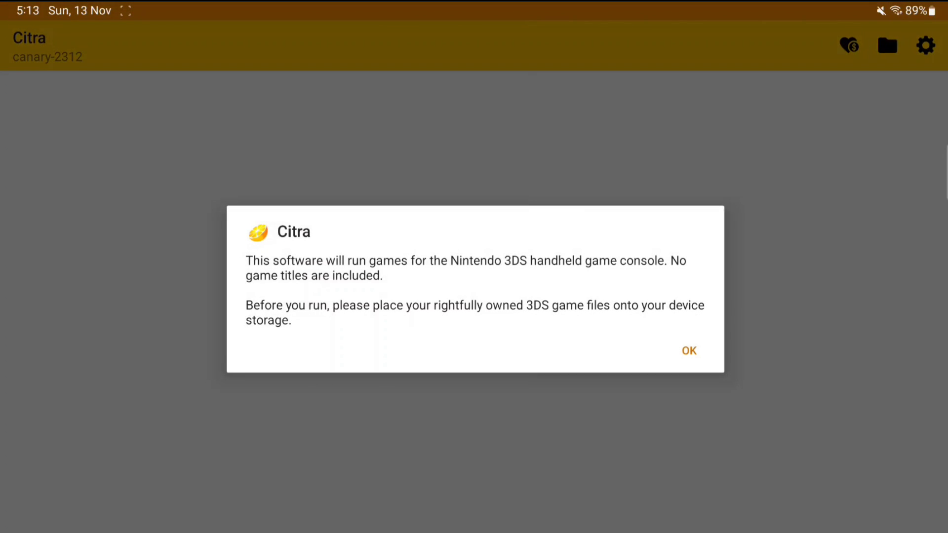
{"action": "left_click", "coordinate": [689, 350]}
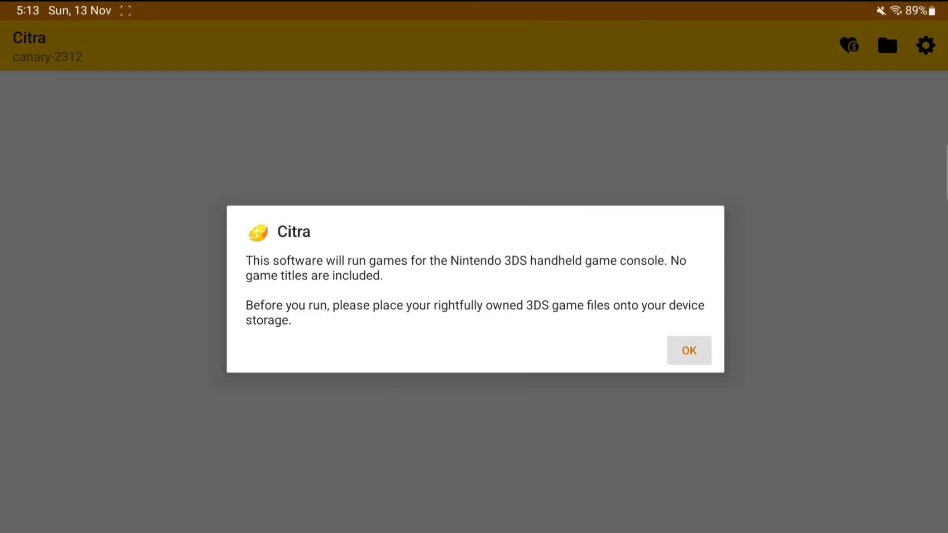
{"action": "left_click", "coordinate": [475, 472]}
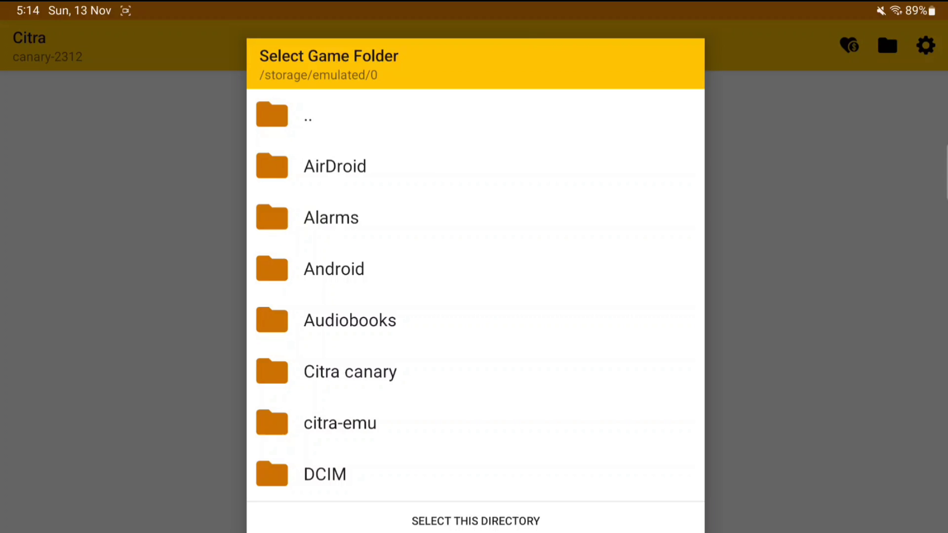
- Choose the Audiobooks folder as the game folder so Pokémon X is listed
{"action": "left_click", "coordinate": [350, 320]}
{"action": "left_click", "coordinate": [476, 521]}
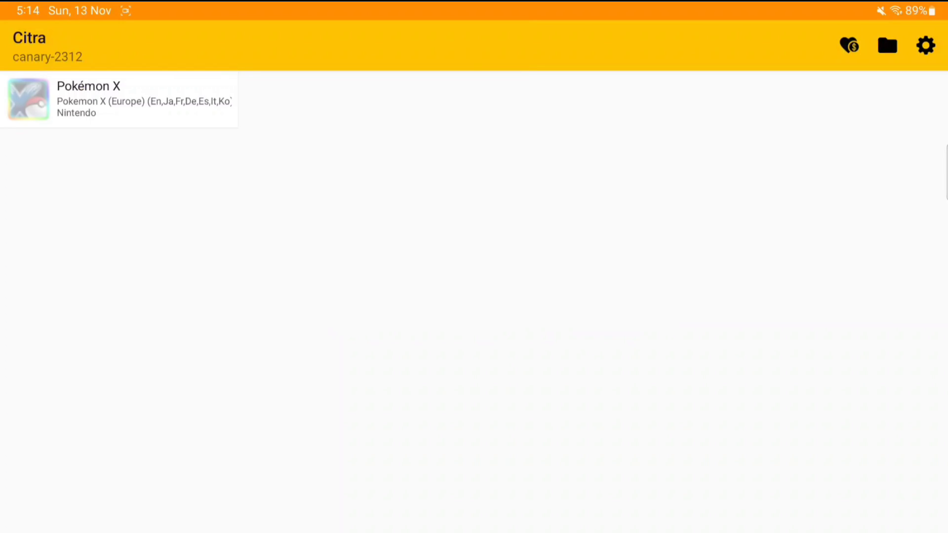
{"action": "left_click", "coordinate": [119, 99]}
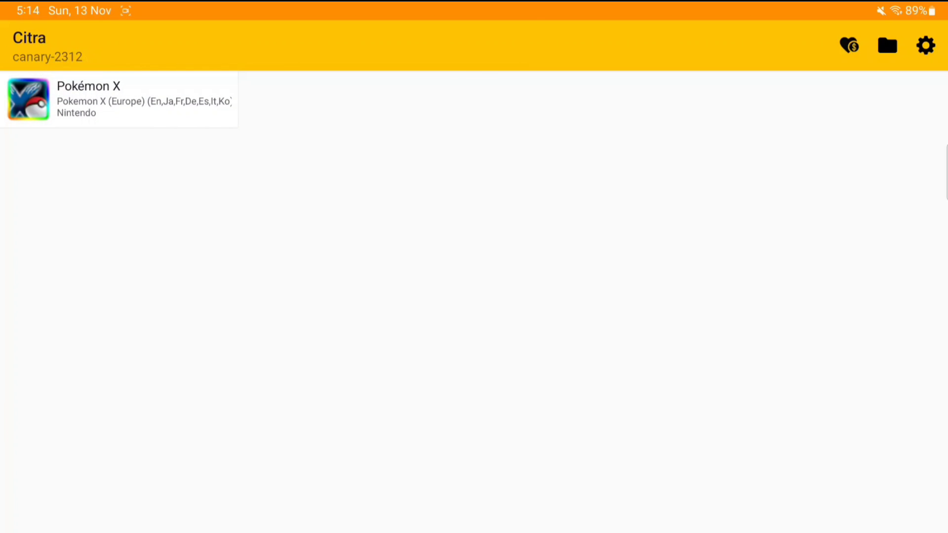
- Review the General settings, checking the speed limit percentage
{"action": "left_click", "coordinate": [926, 45]}
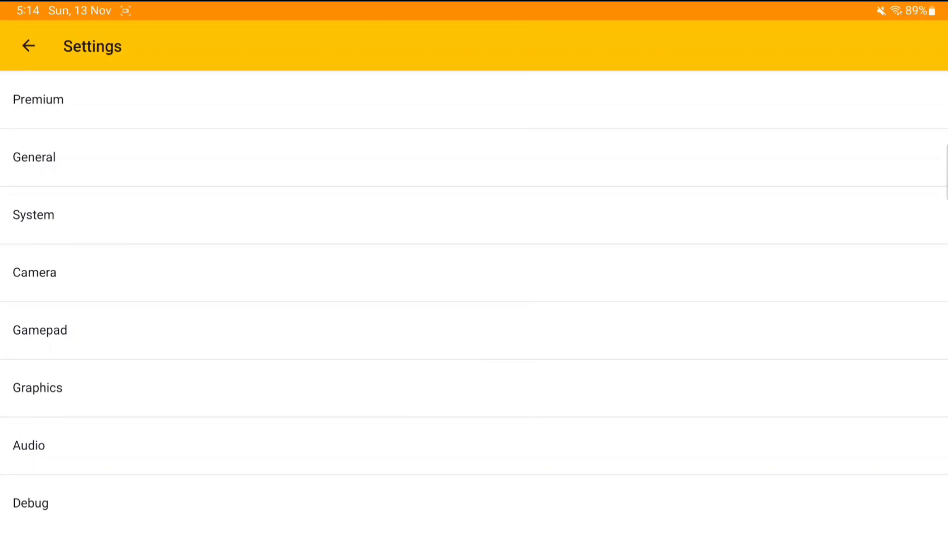
{"action": "left_click", "coordinate": [34, 158]}
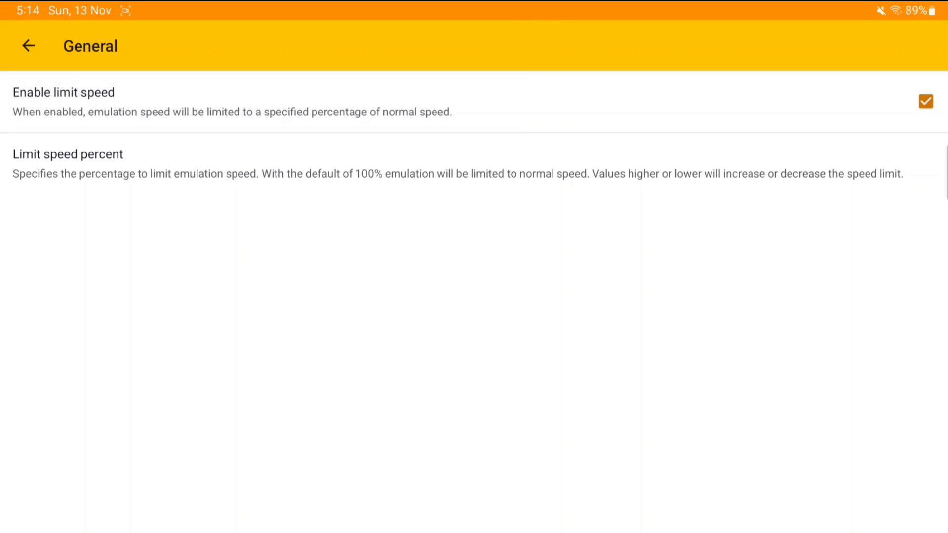
{"action": "left_click", "coordinate": [67, 164]}
{"action": "left_click", "coordinate": [688, 337]}
{"action": "left_click", "coordinate": [28, 47]}
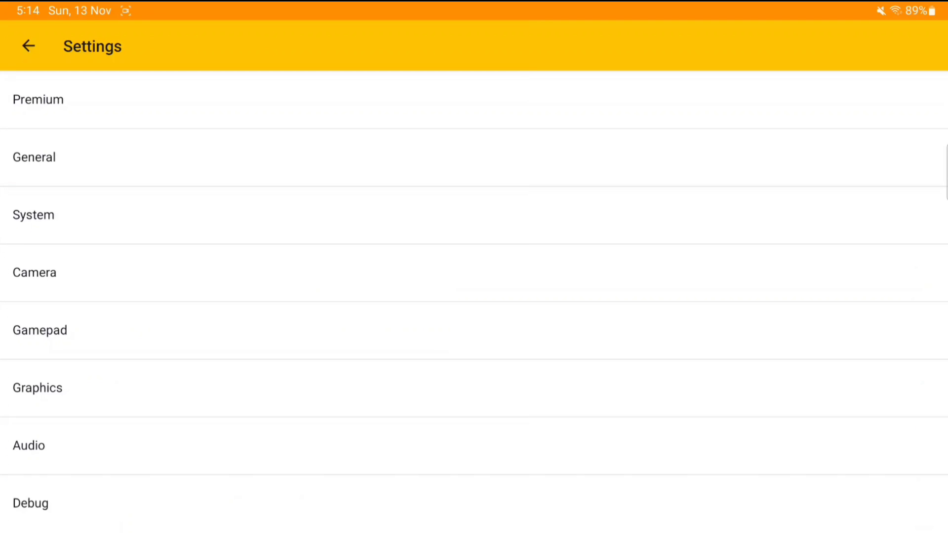
- Look over the System and Camera settings pages
{"action": "left_click", "coordinate": [475, 215]}
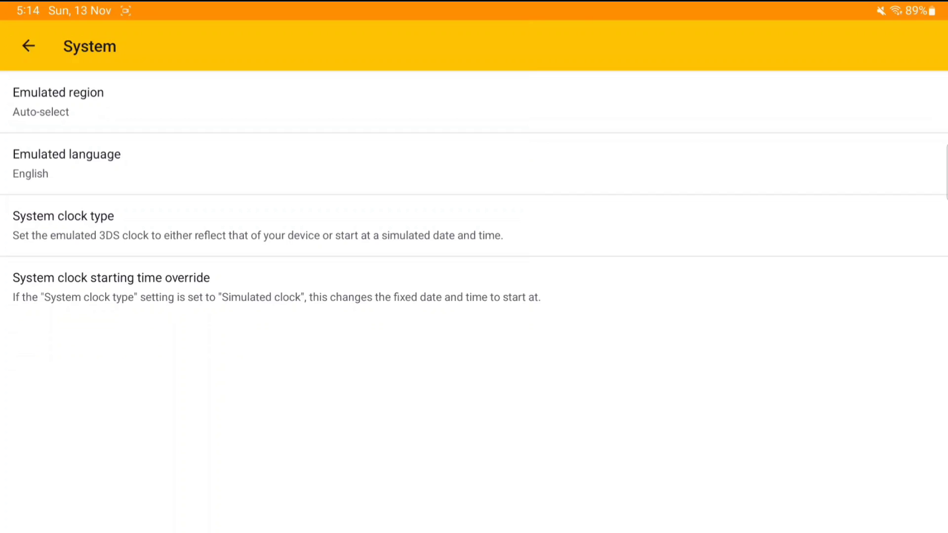
{"action": "left_click", "coordinate": [29, 46]}
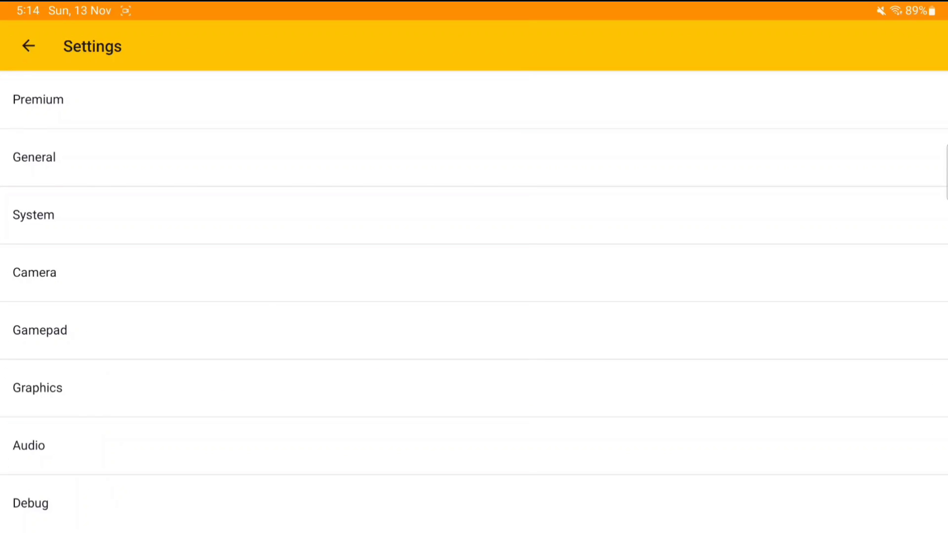
{"action": "left_click", "coordinate": [474, 271]}
{"action": "scroll", "coordinate": [475, 296], "scroll_direction": "down", "scroll_amount": 5}
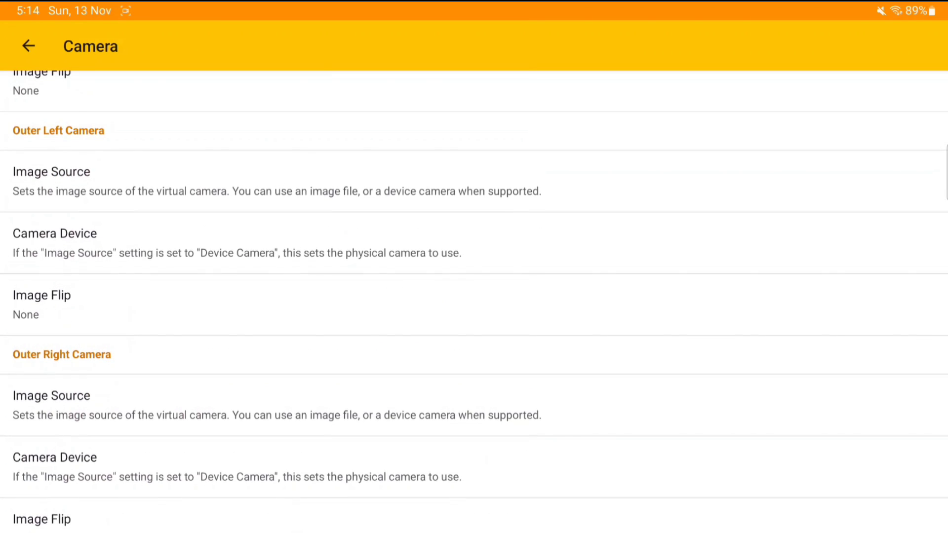
{"action": "scroll", "coordinate": [474, 297], "scroll_direction": "up", "scroll_amount": 5}
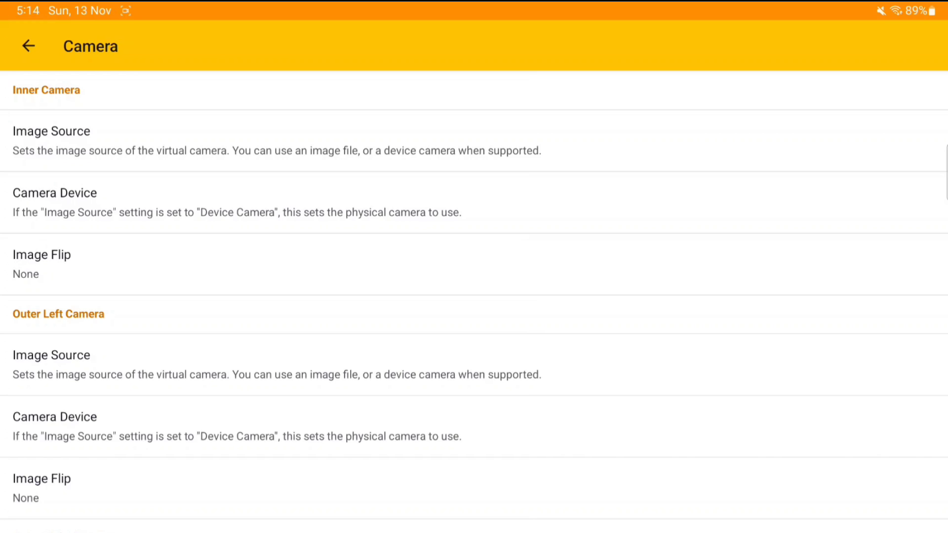
{"action": "left_click", "coordinate": [28, 46]}
- In Gamepad settings, bind the R trigger to Virtual: Button 4
{"action": "left_click", "coordinate": [475, 331]}
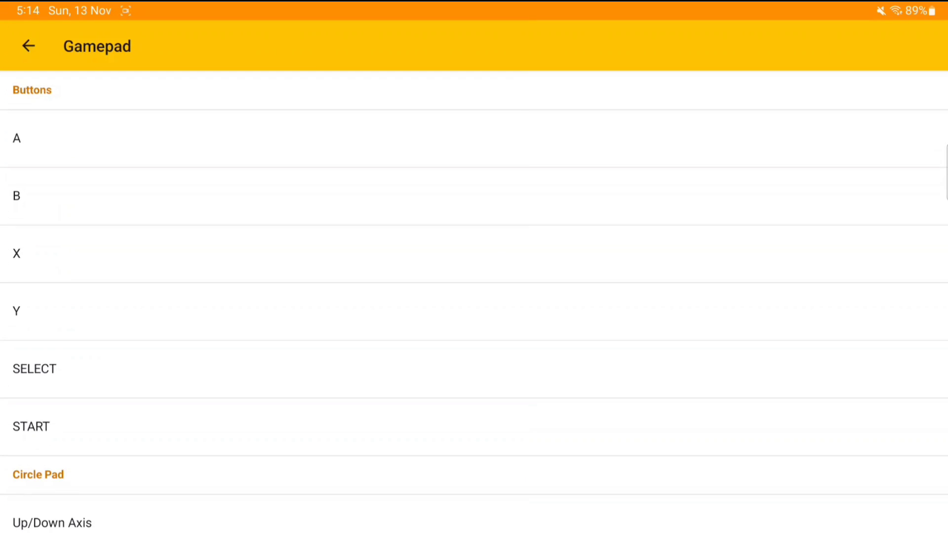
{"action": "scroll", "coordinate": [474, 297], "scroll_direction": "down", "scroll_amount": 5}
{"action": "scroll", "coordinate": [474, 297], "scroll_direction": "down", "scroll_amount": 3}
{"action": "left_click", "coordinate": [474, 415]}
{"action": "key", "text": "r"}
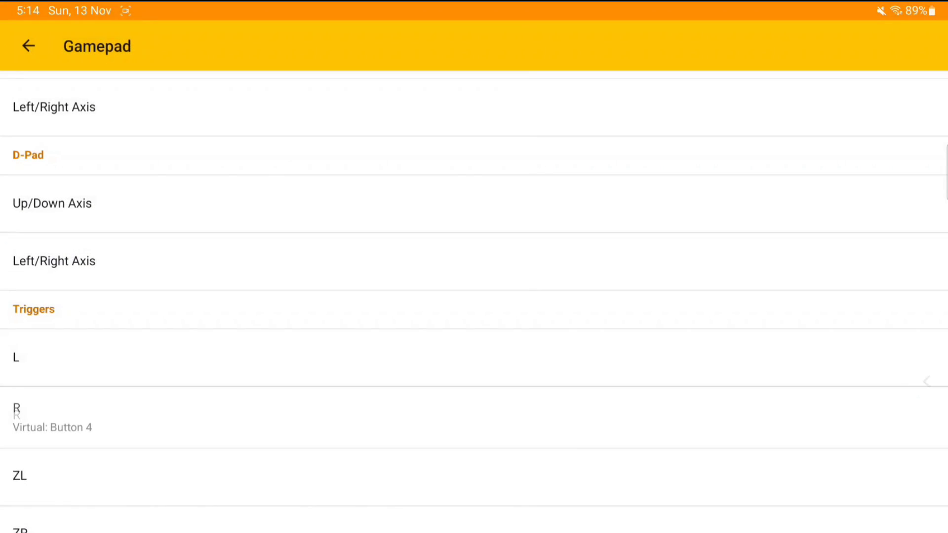
- In Graphics, check the internal resolution at 1x and keep linear filtering on
{"action": "left_click", "coordinate": [28, 46]}
{"action": "left_click", "coordinate": [474, 388]}
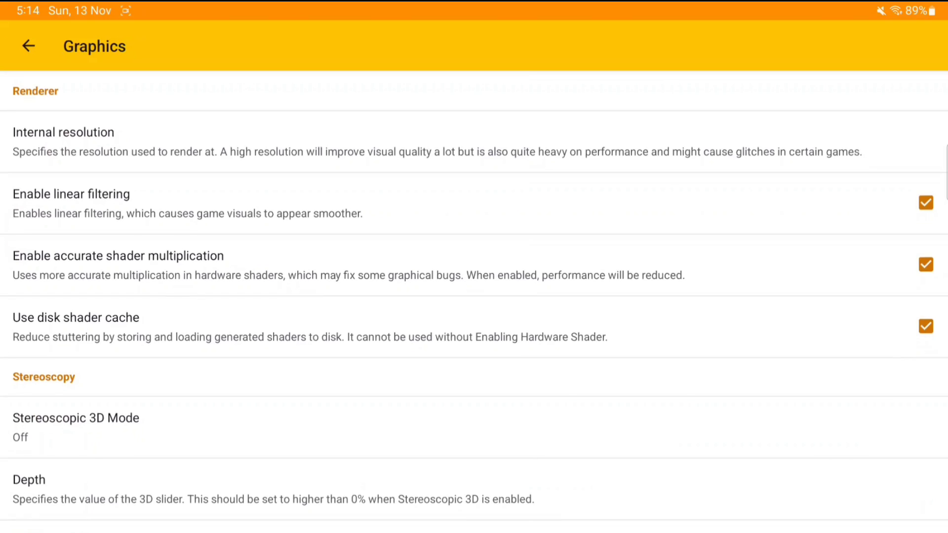
{"action": "left_click", "coordinate": [474, 140]}
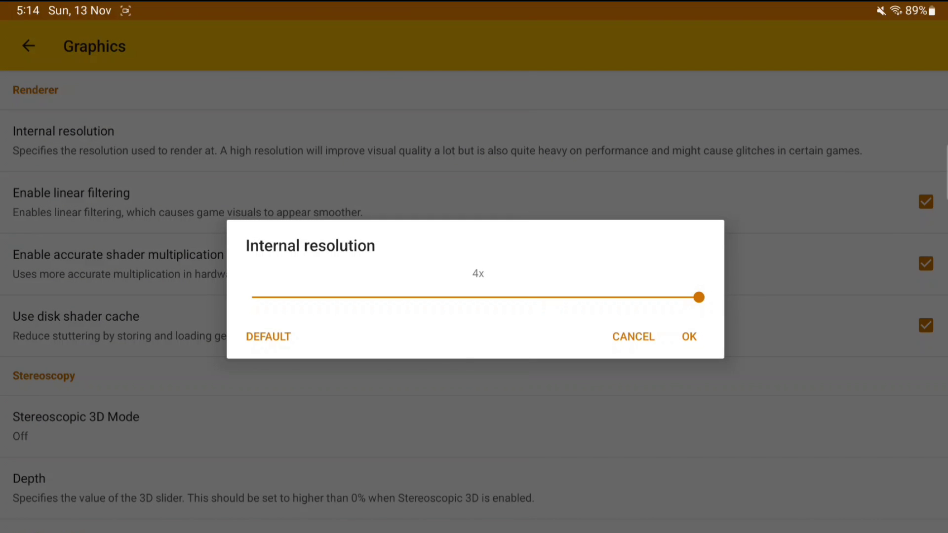
{"action": "left_click", "coordinate": [689, 336]}
{"action": "left_click", "coordinate": [475, 141]}
{"action": "left_click", "coordinate": [689, 337]}
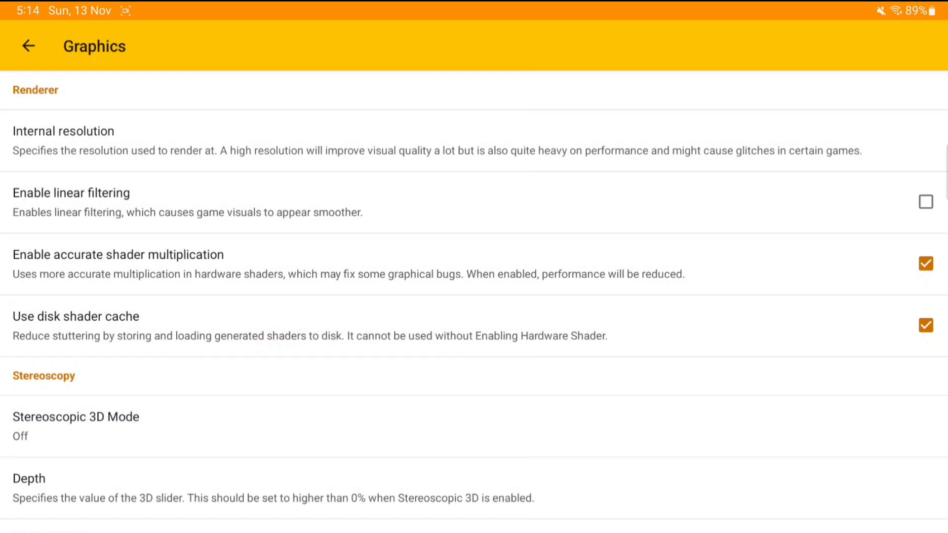
{"action": "left_click", "coordinate": [925, 202]}
- Turn off accurate shader multiplication and set internal resolution to 4x
{"action": "left_click", "coordinate": [926, 264]}
{"action": "scroll", "coordinate": [474, 296], "scroll_direction": "down", "scroll_amount": 1}
{"action": "left_click", "coordinate": [296, 133]}
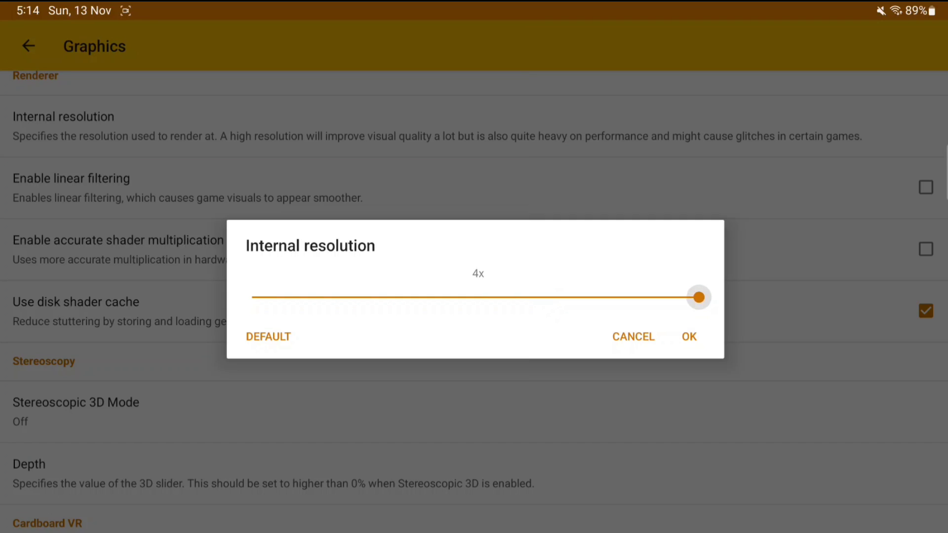
{"action": "left_click", "coordinate": [689, 336]}
{"action": "scroll", "coordinate": [474, 297], "scroll_direction": "down", "scroll_amount": 5}
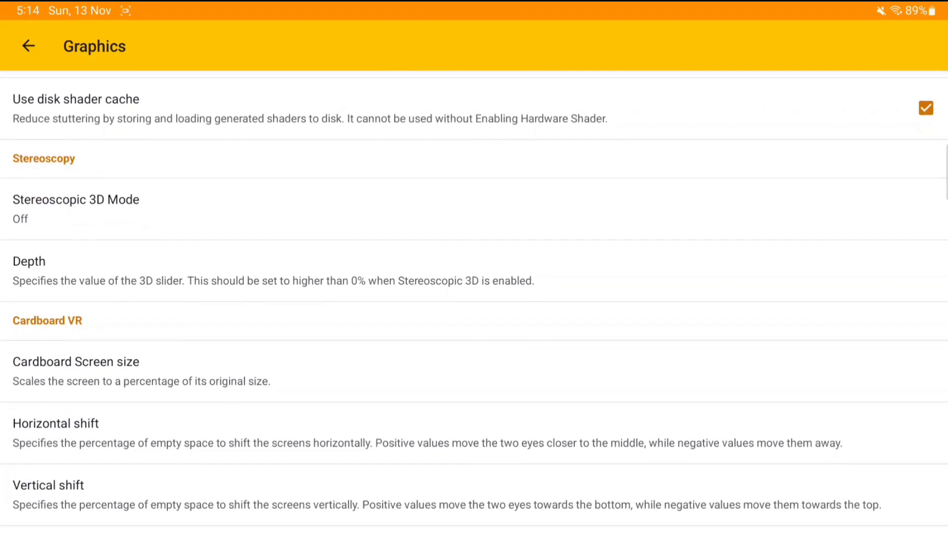
{"action": "scroll", "coordinate": [474, 297], "scroll_direction": "down", "scroll_amount": 3}
- Toggle texture dumping on and back off, leaving it disabled
{"action": "left_click", "coordinate": [925, 465]}
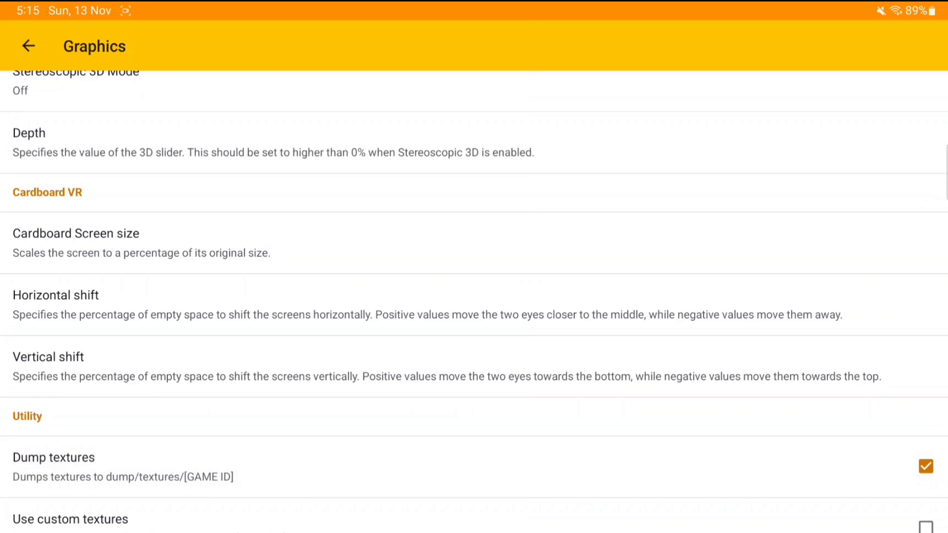
{"action": "left_click", "coordinate": [926, 466]}
{"action": "key", "text": "Escape"}
- In Audio settings, toggle audio stretching and leave it as it was
{"action": "left_click", "coordinate": [619, 446]}
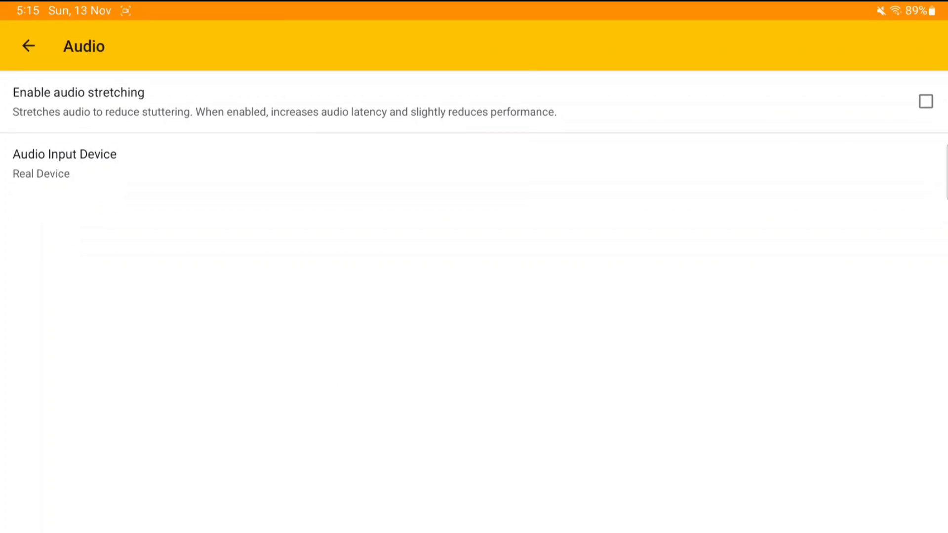
{"action": "left_click", "coordinate": [925, 102]}
{"action": "left_click", "coordinate": [925, 102]}
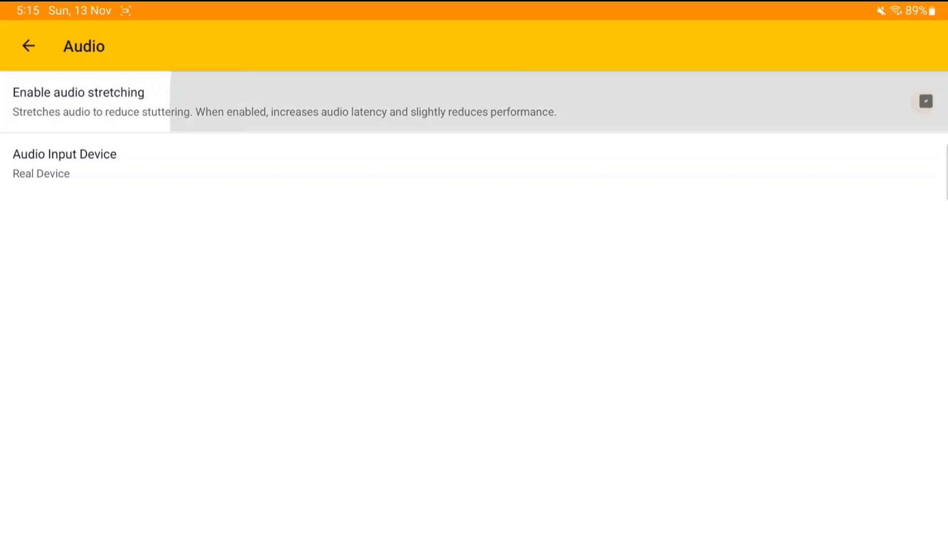
- Set audio input to None then back to Real Device, and return to the game list
{"action": "left_click", "coordinate": [474, 162]}
{"action": "left_click", "coordinate": [476, 269]}
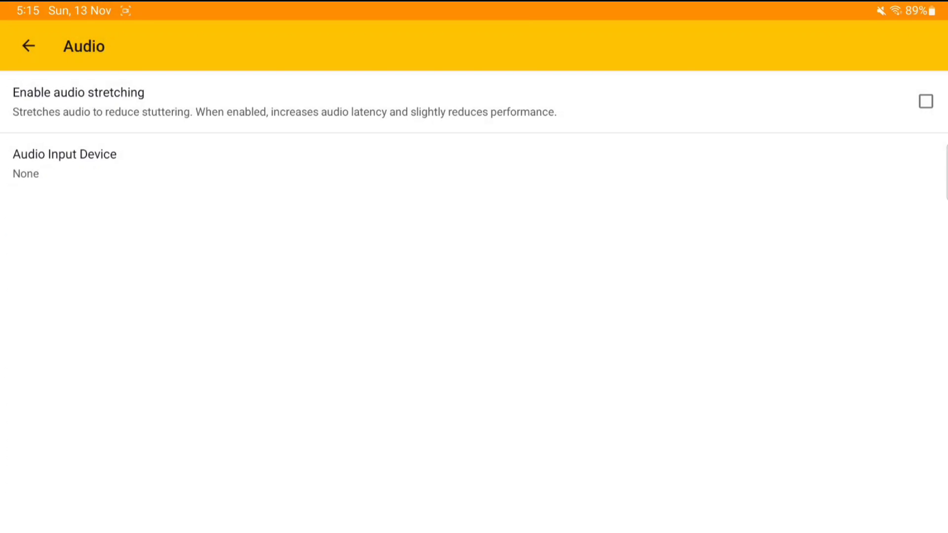
{"action": "left_click", "coordinate": [474, 163]}
{"action": "left_click", "coordinate": [475, 307]}
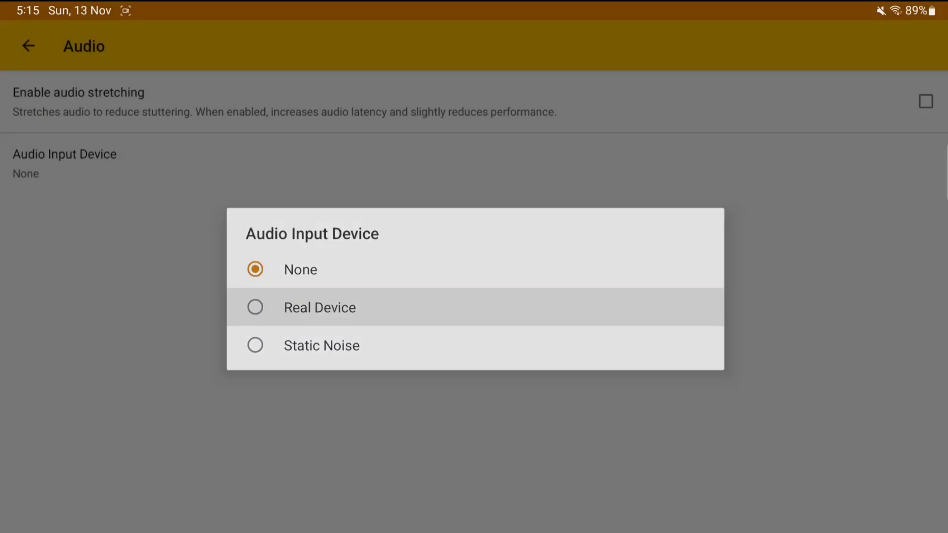
{"action": "left_click", "coordinate": [29, 47]}
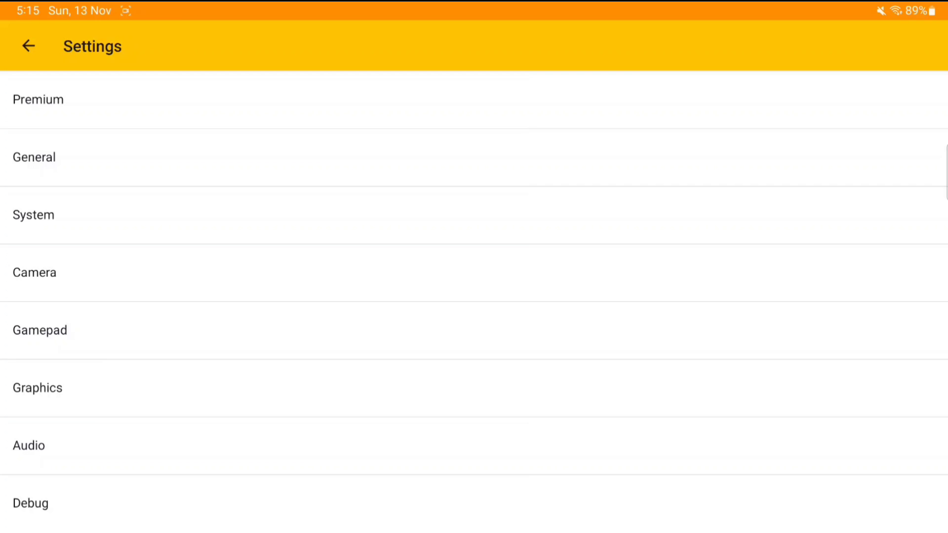
{"action": "left_click", "coordinate": [28, 46]}
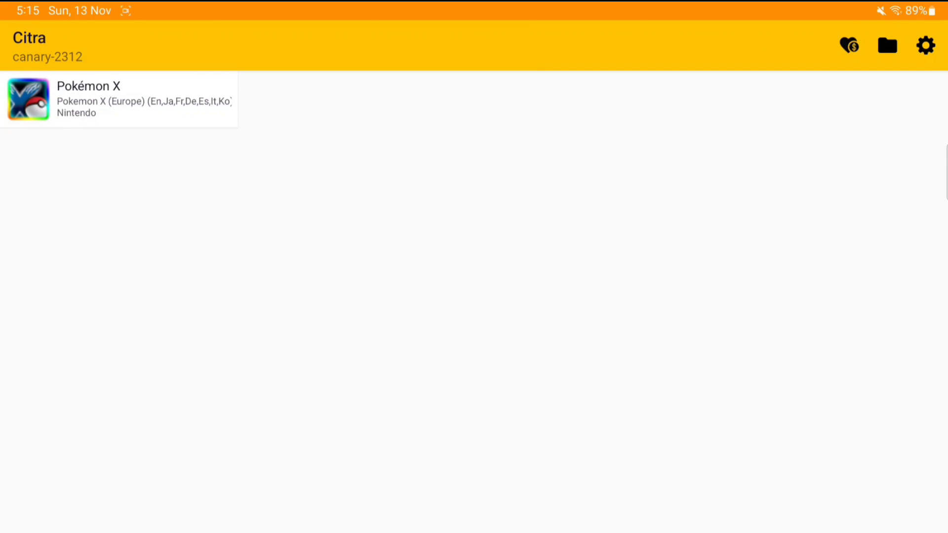
- Start Pokémon X, answer the audio permission and microphone prompts, then press Back
{"action": "left_click", "coordinate": [118, 100]}
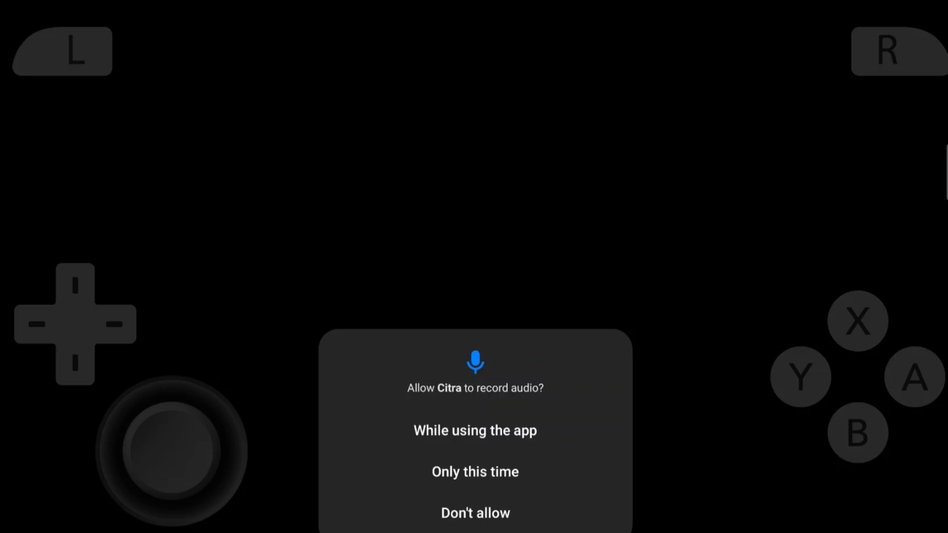
{"action": "left_click", "coordinate": [475, 431]}
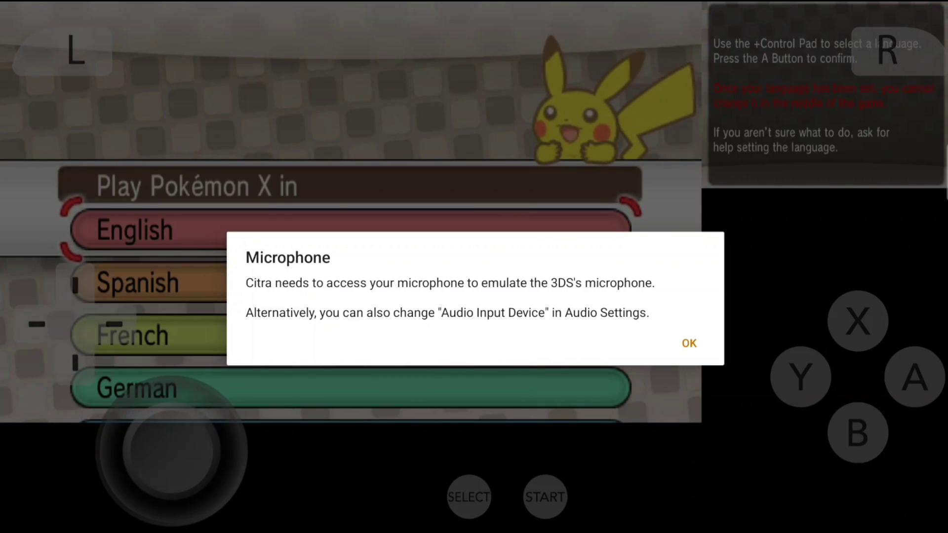
{"action": "left_click", "coordinate": [690, 343]}
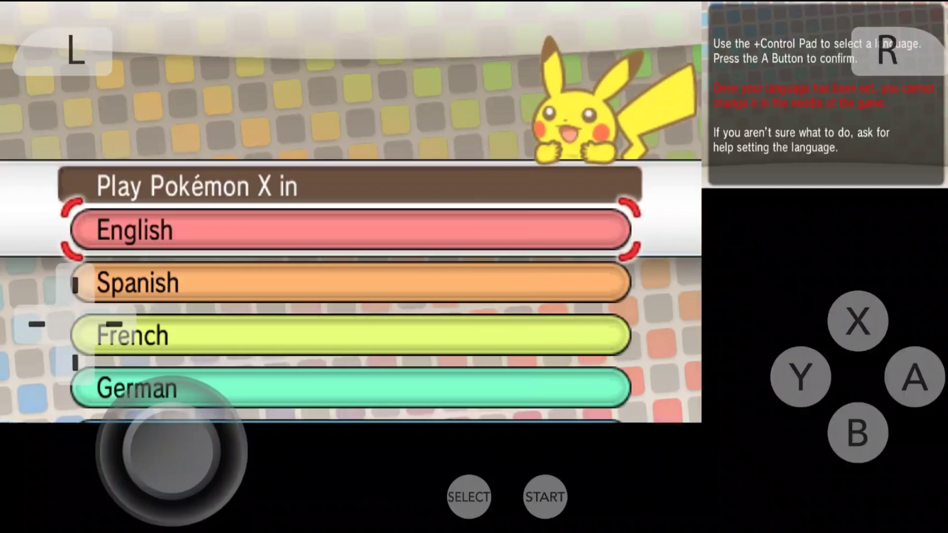
{"action": "key", "text": "Escape"}
- Cancel closing the game and switch the landscape layout to Single Screen
{"action": "left_click", "coordinate": [634, 339]}
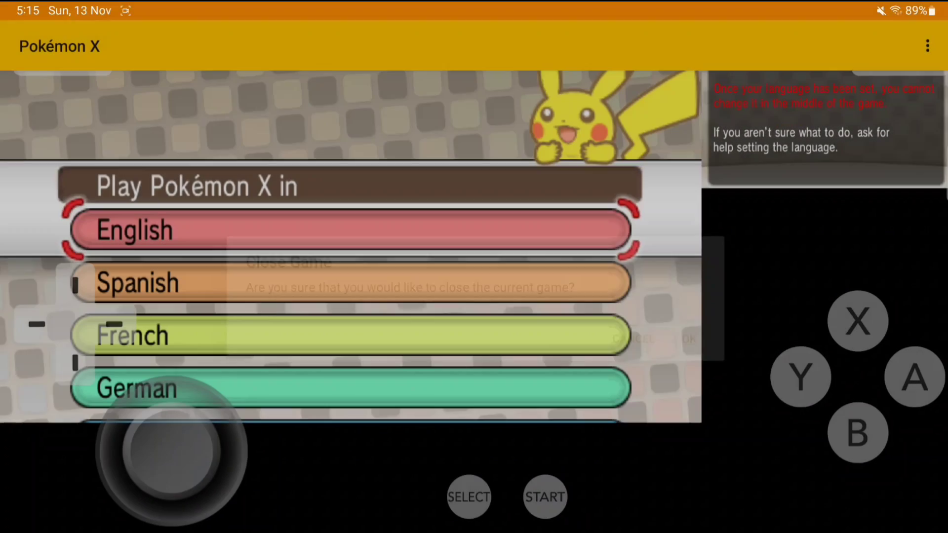
{"action": "left_click", "coordinate": [928, 46]}
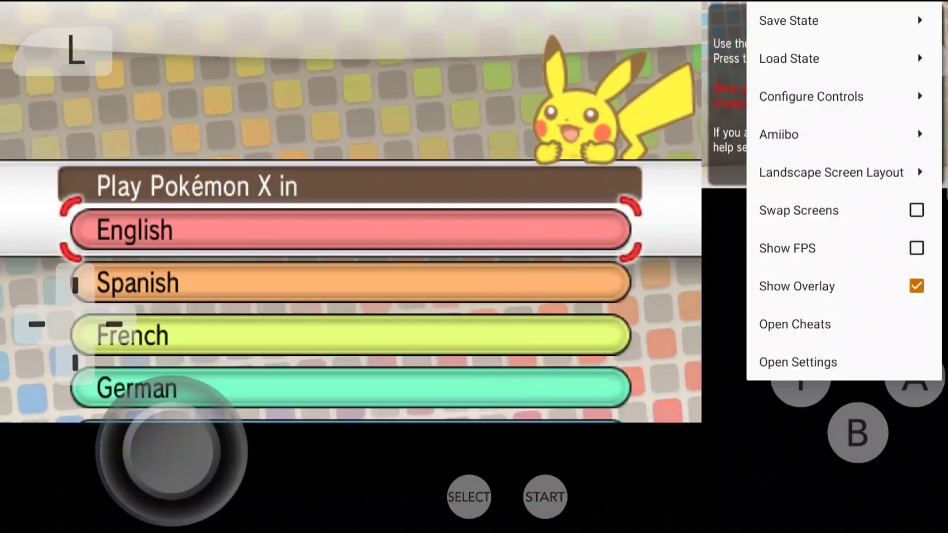
{"action": "left_click", "coordinate": [831, 172]}
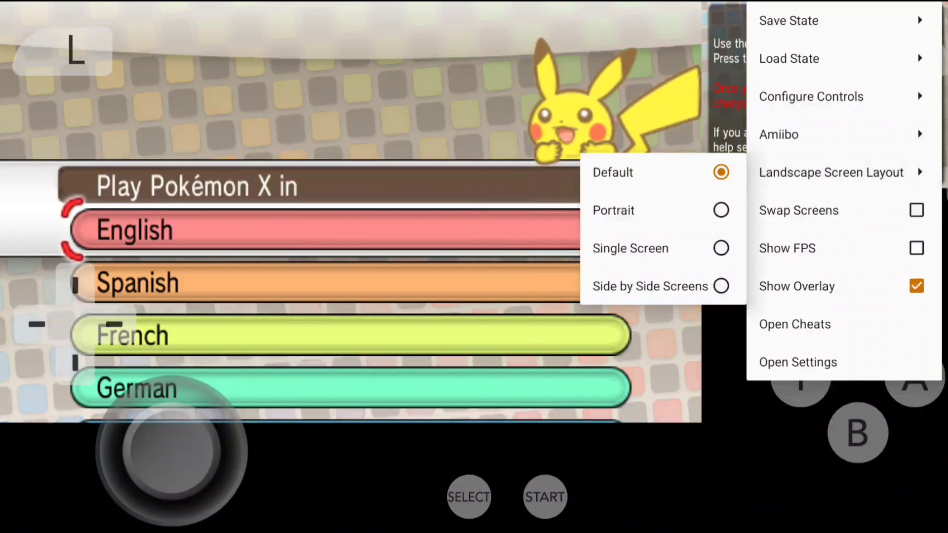
{"action": "left_click", "coordinate": [652, 248]}
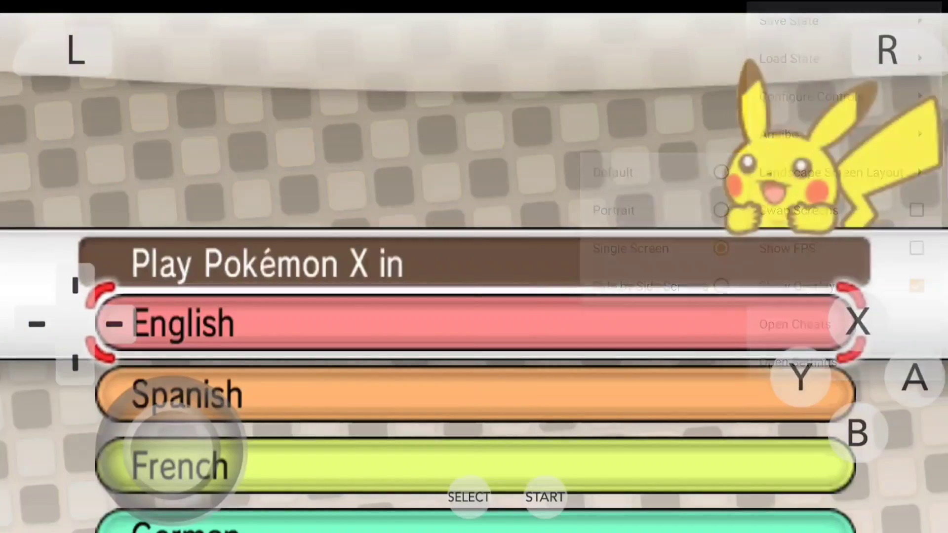
- Pick English and begin the game, then bring up the close-game prompt
{"action": "left_click", "coordinate": [914, 377]}
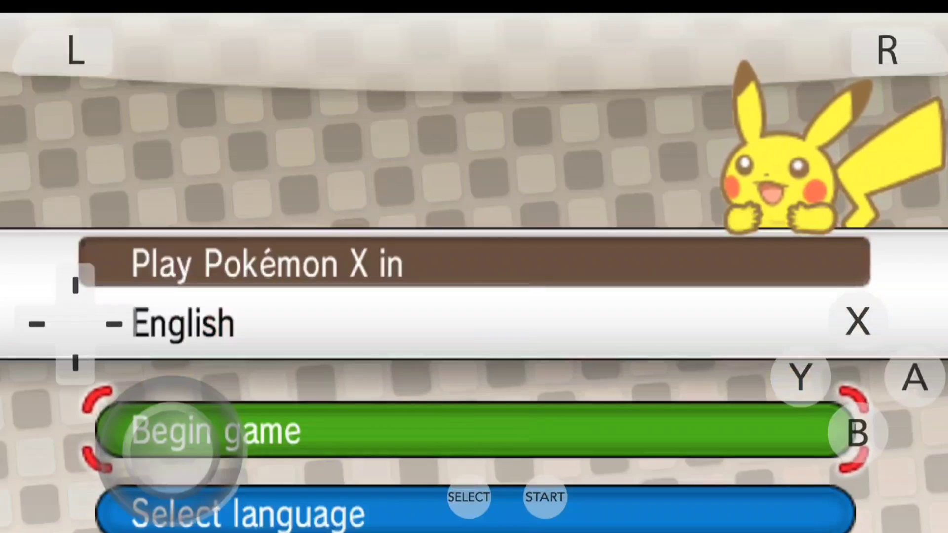
{"action": "left_click", "coordinate": [915, 379]}
{"action": "key", "text": "Escape"}
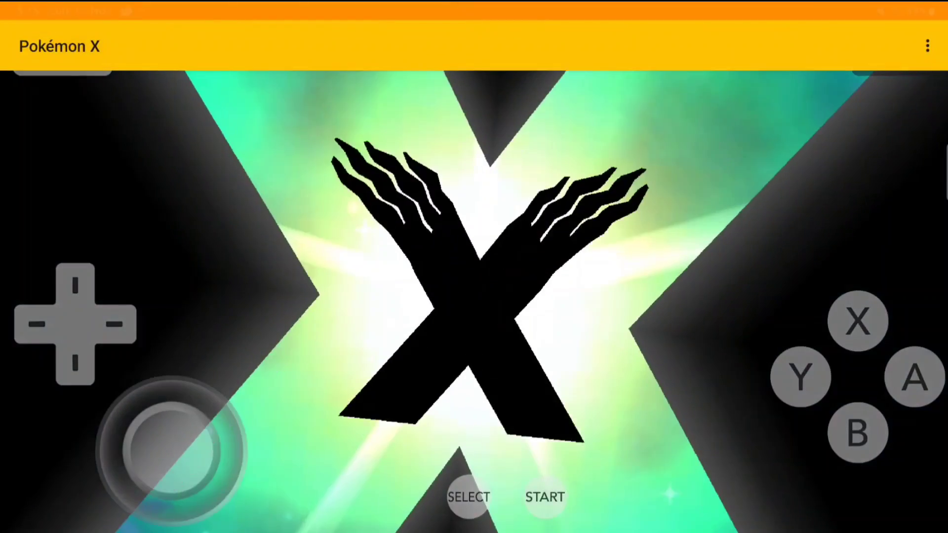
- Enable Show FPS from the in-game options and reopen the options list
{"action": "left_click", "coordinate": [927, 47]}
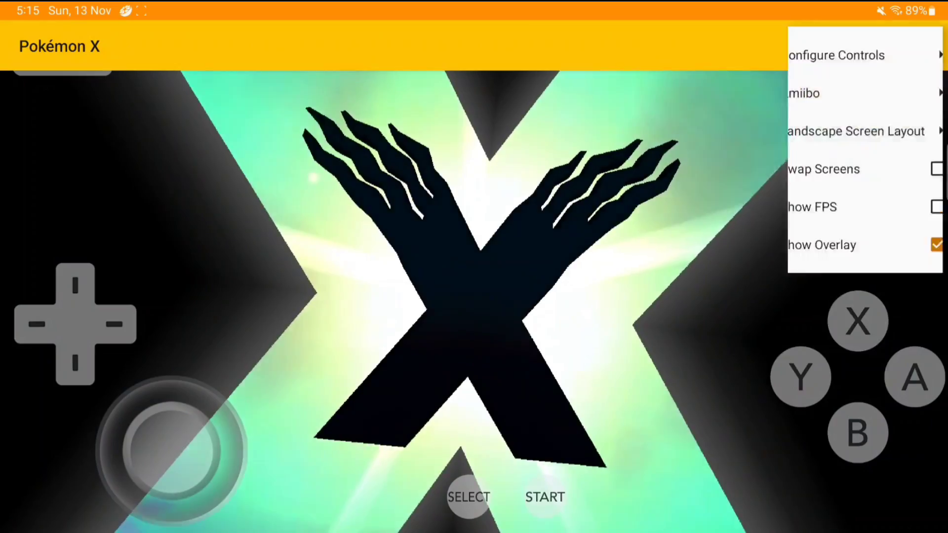
{"action": "left_click", "coordinate": [917, 274]}
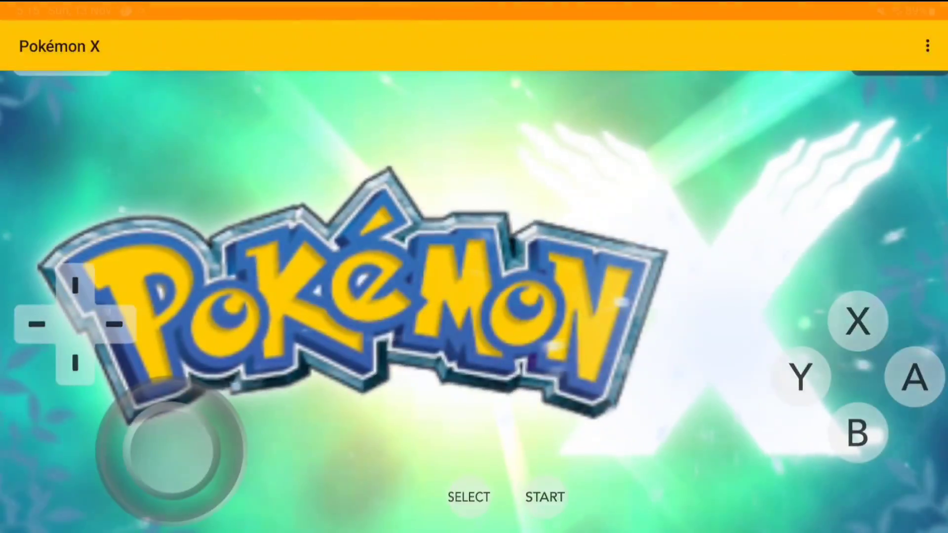
{"action": "left_click", "coordinate": [928, 46]}
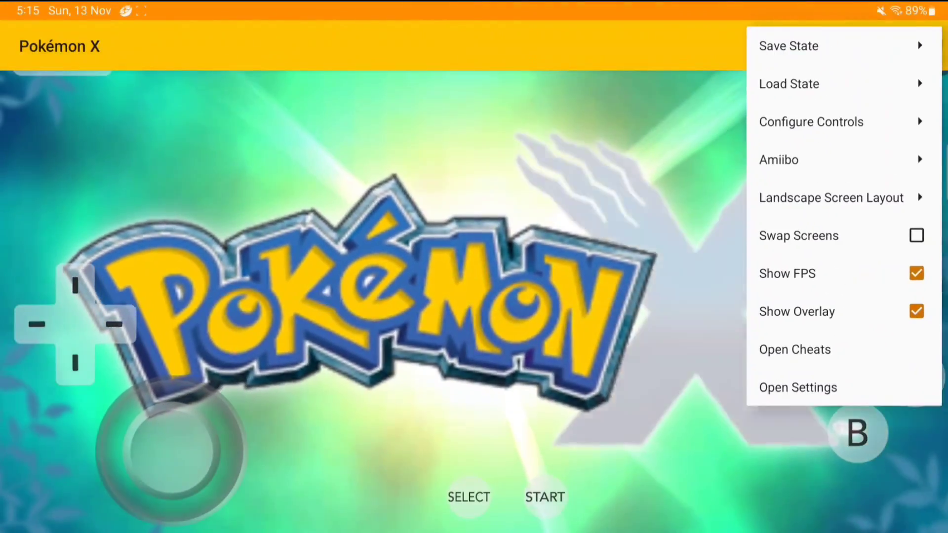
- Draft a new cheat named 60fps cheat, cancel it, and return to the game
{"action": "left_click", "coordinate": [793, 348]}
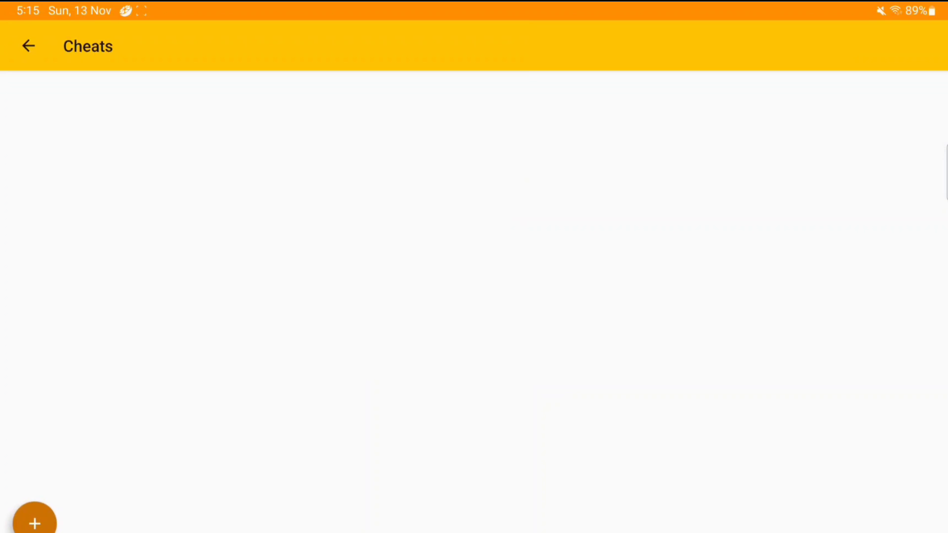
{"action": "left_click", "coordinate": [34, 523]}
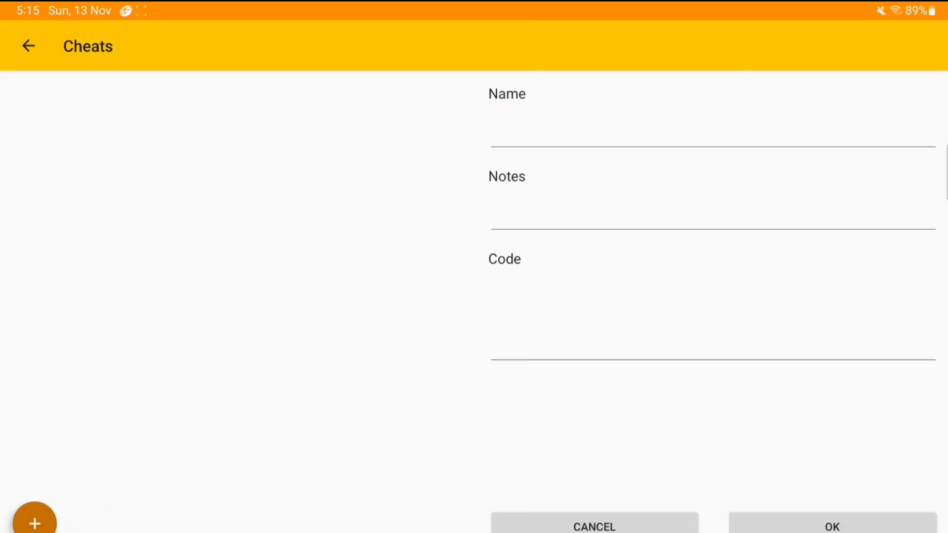
{"action": "type", "text": "6"}
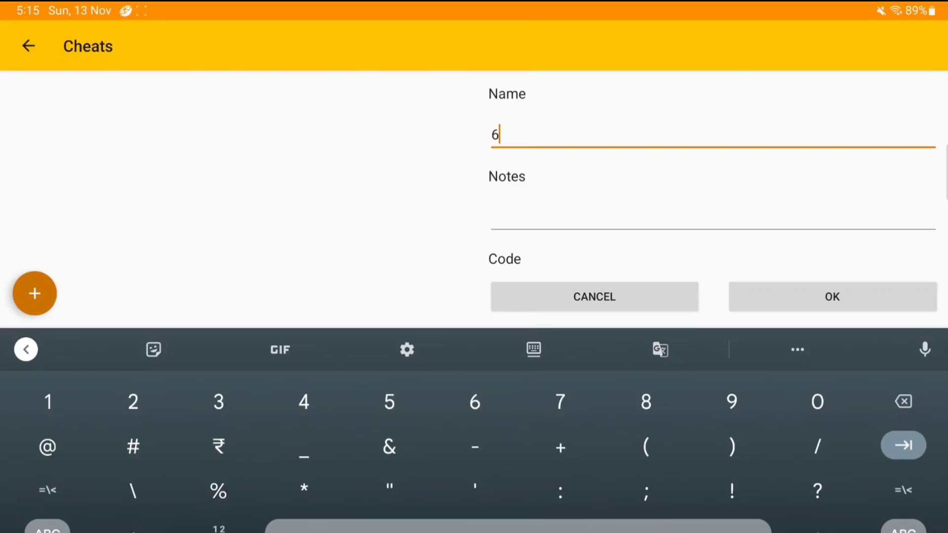
{"action": "type", "text": "0fps cheat"}
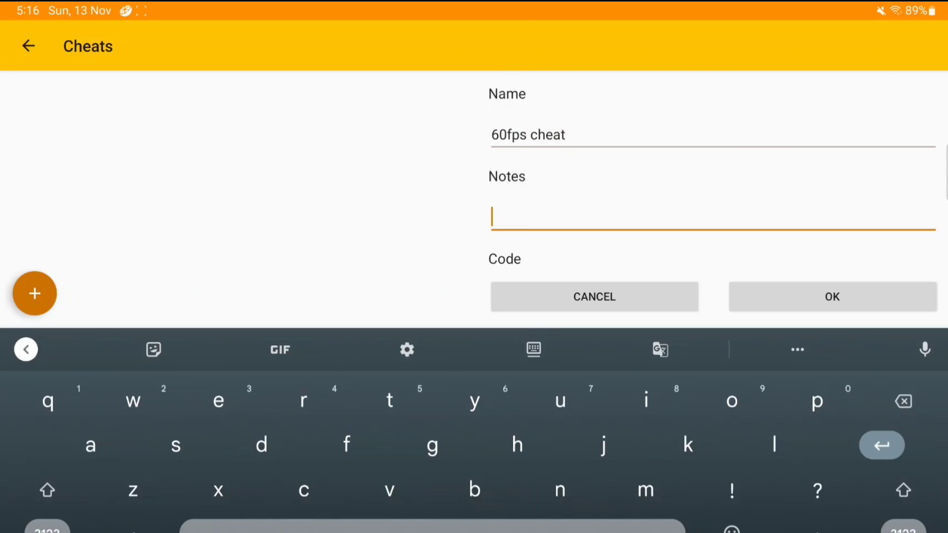
{"action": "type", "text": "jsjs"}
{"action": "key", "text": "Return"}
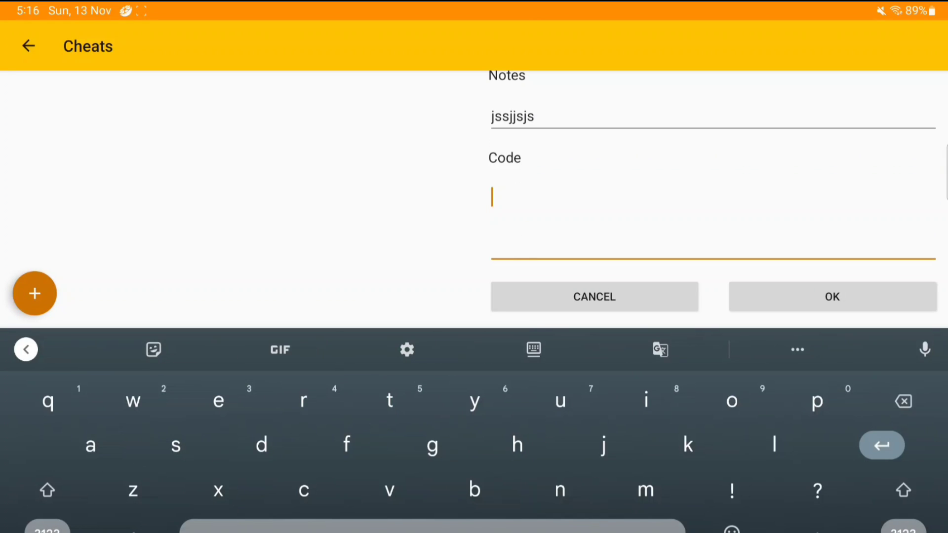
{"action": "scroll", "coordinate": [711, 186], "scroll_direction": "up", "scroll_amount": 2}
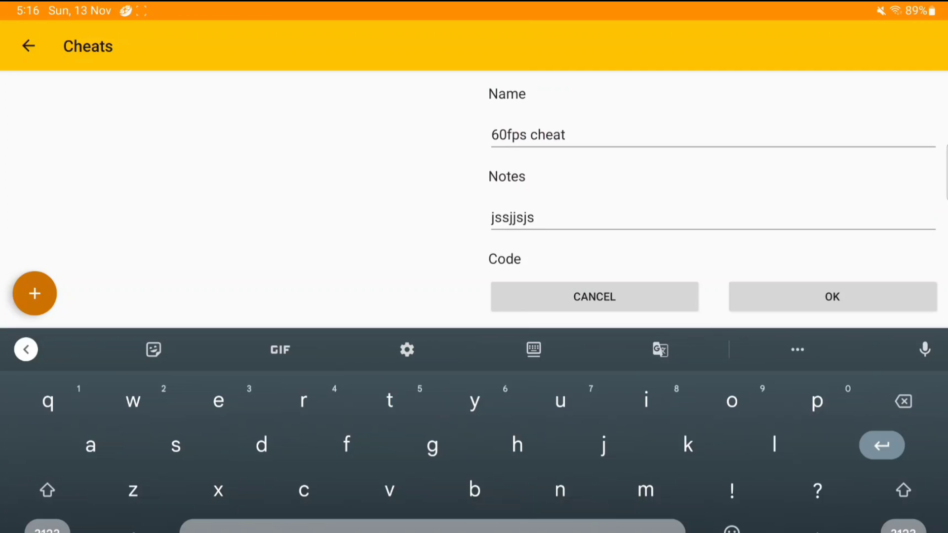
{"action": "left_click", "coordinate": [832, 296]}
{"action": "left_click", "coordinate": [28, 46]}
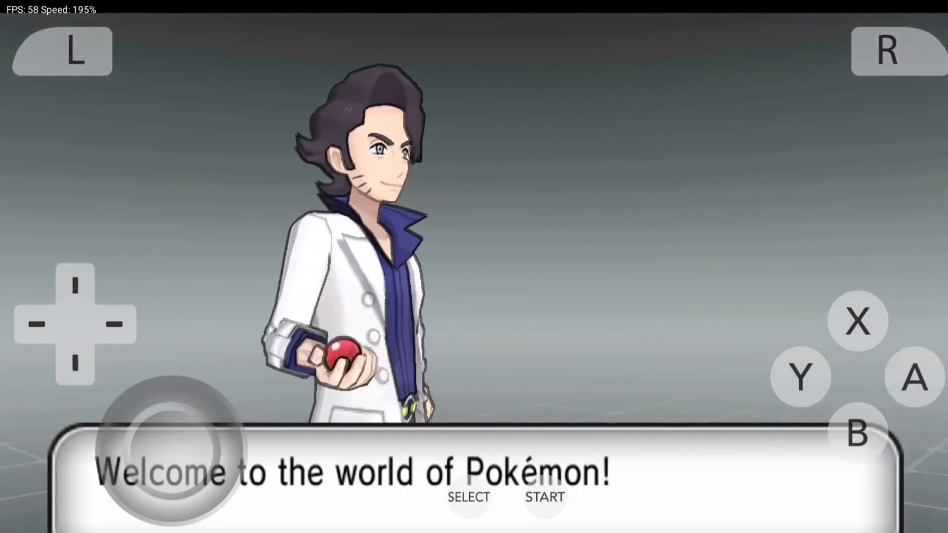
- Advance the professor's dialogue, then go into the Graphics settings from the game
{"action": "left_click", "coordinate": [915, 379]}
{"action": "left_click", "coordinate": [914, 378]}
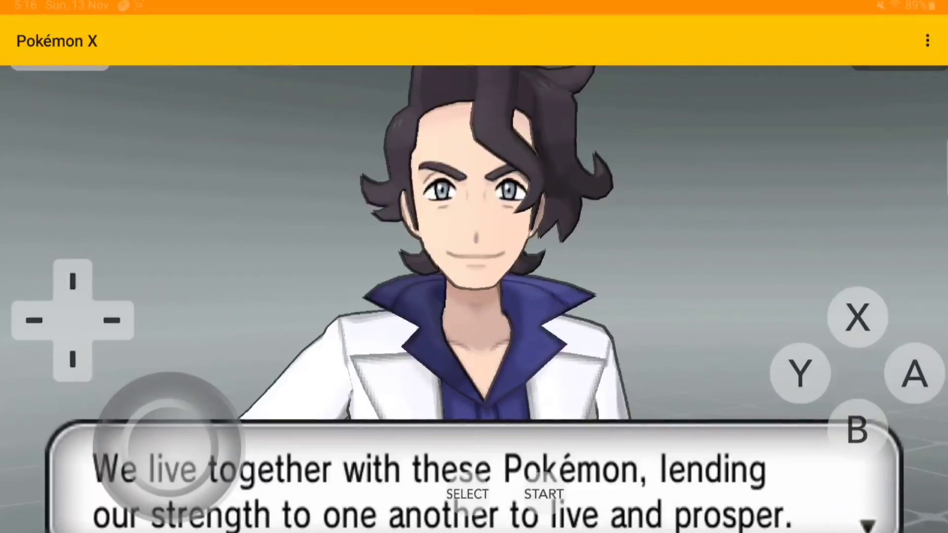
{"action": "left_click", "coordinate": [926, 41]}
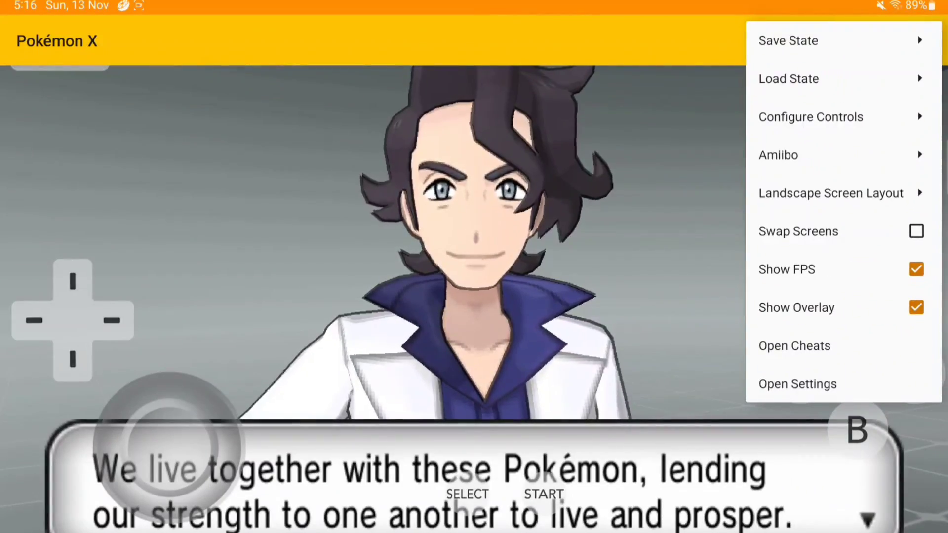
{"action": "left_click", "coordinate": [797, 384]}
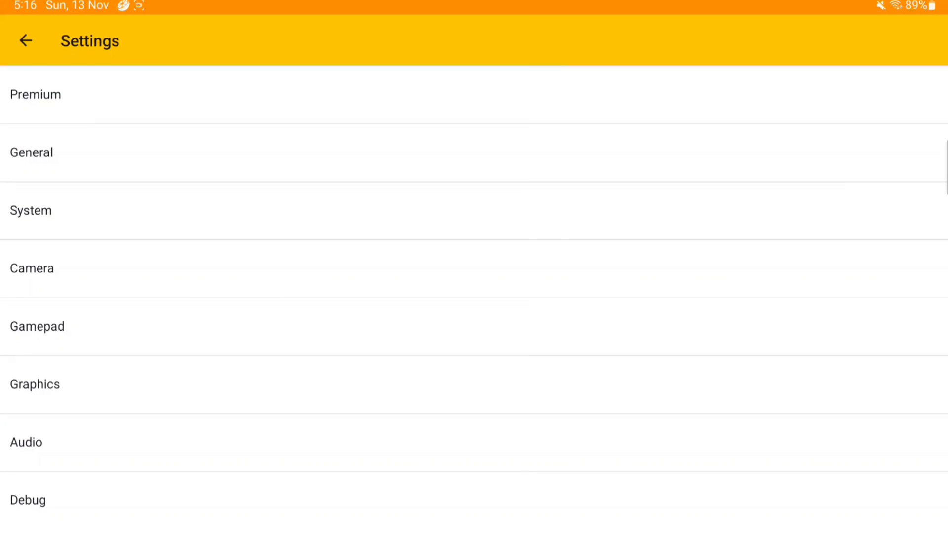
{"action": "left_click", "coordinate": [474, 384]}
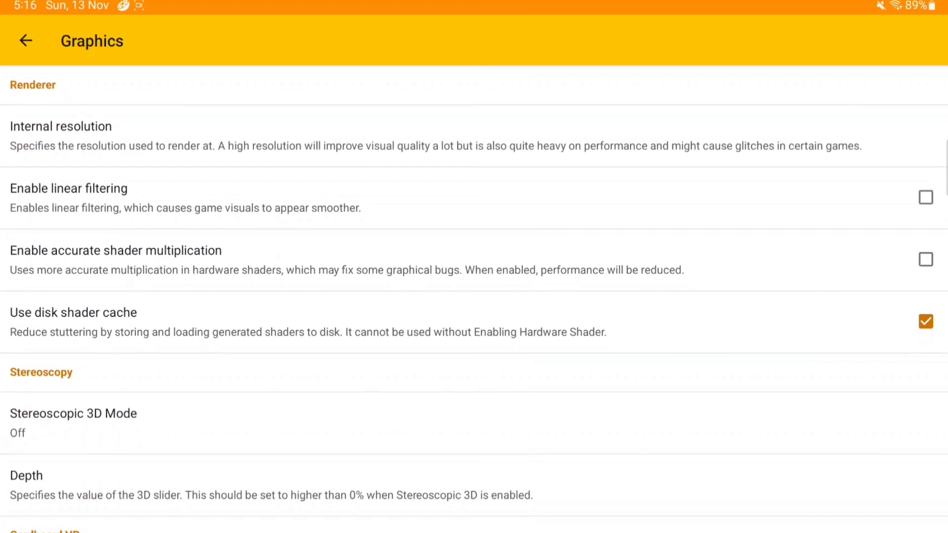
- Confirm the internal resolution at 4x and back out to the running game
{"action": "left_click", "coordinate": [475, 135]}
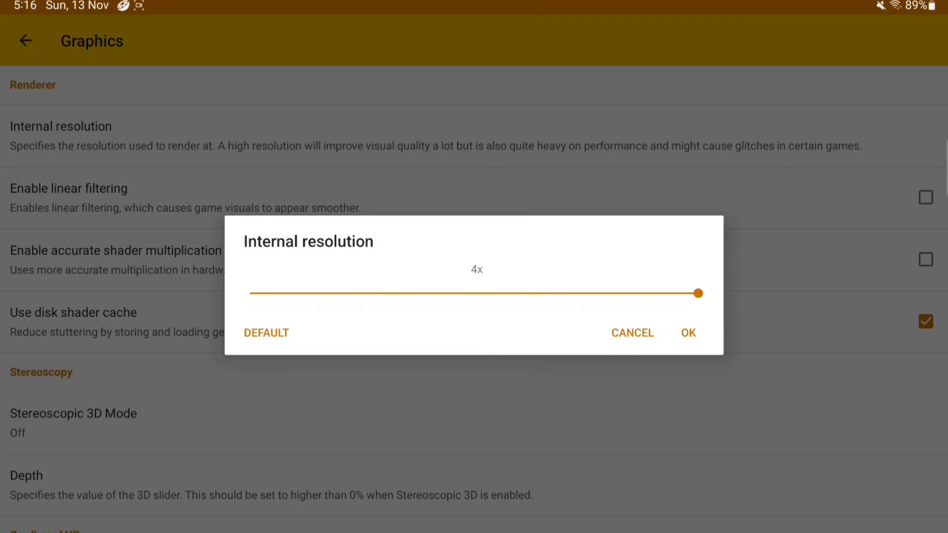
{"action": "left_click", "coordinate": [688, 333]}
{"action": "scroll", "coordinate": [475, 297], "scroll_direction": "down", "scroll_amount": 5}
{"action": "left_click", "coordinate": [26, 41]}
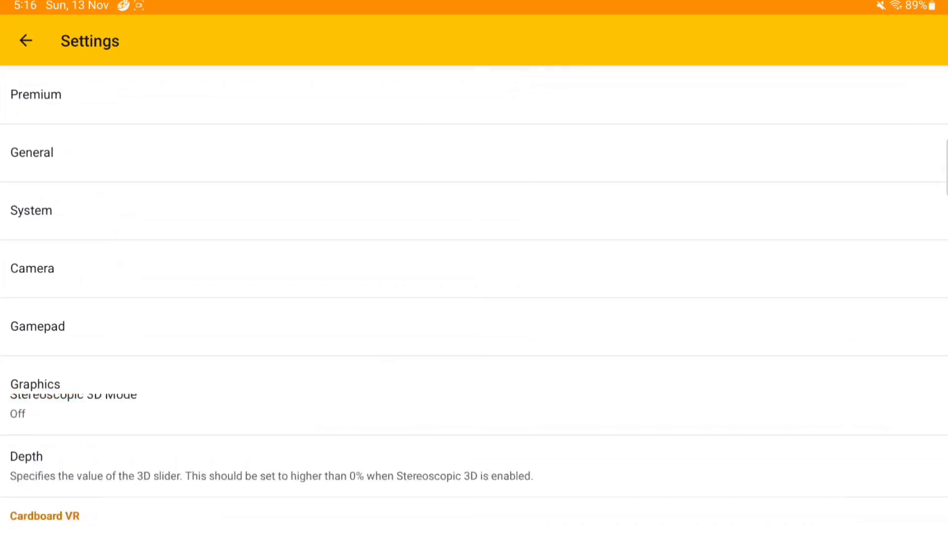
{"action": "left_click", "coordinate": [26, 41]}
- Choose the boy character and the middle appearance portrait
{"action": "left_click", "coordinate": [913, 375]}
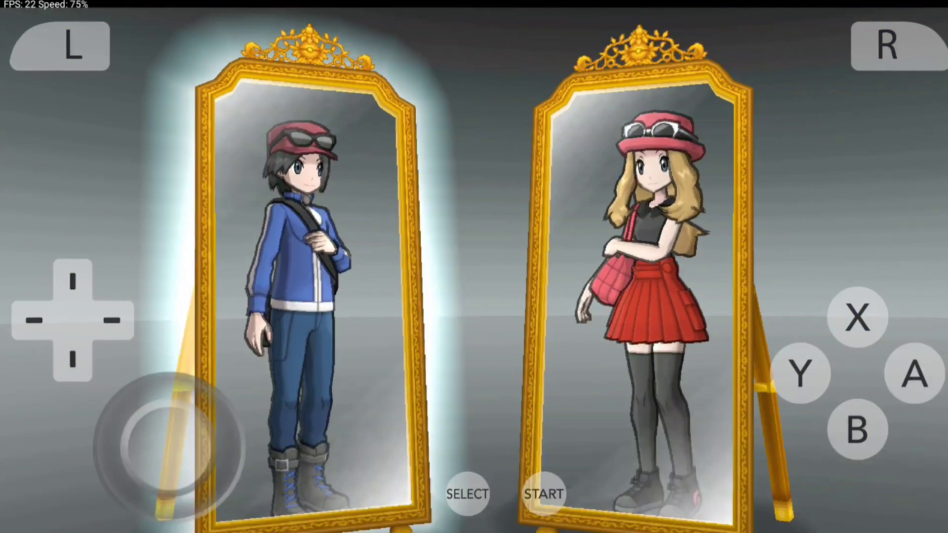
{"action": "left_click", "coordinate": [913, 375]}
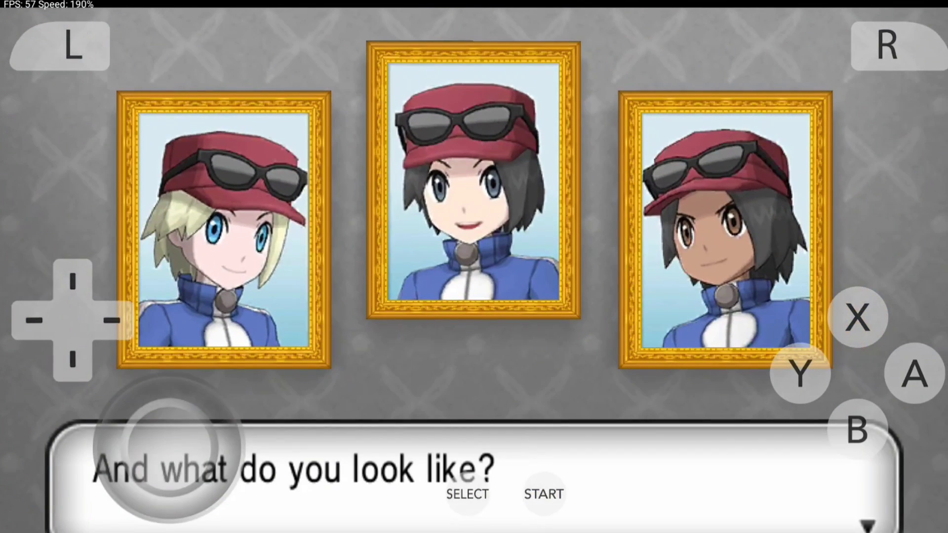
{"action": "left_click", "coordinate": [913, 373]}
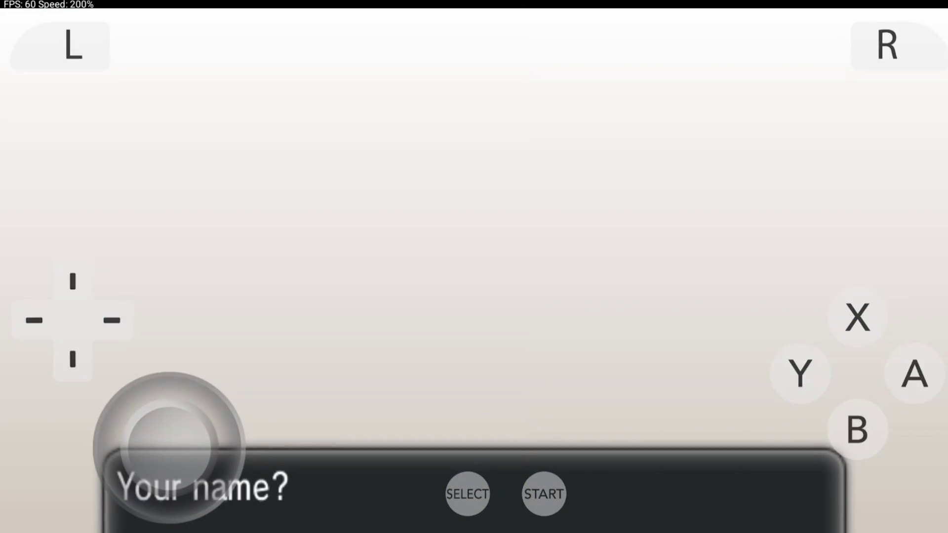
- Confirm the player name with YES and advance to 'Your adventure begins now!'
{"action": "left_click", "coordinate": [914, 373]}
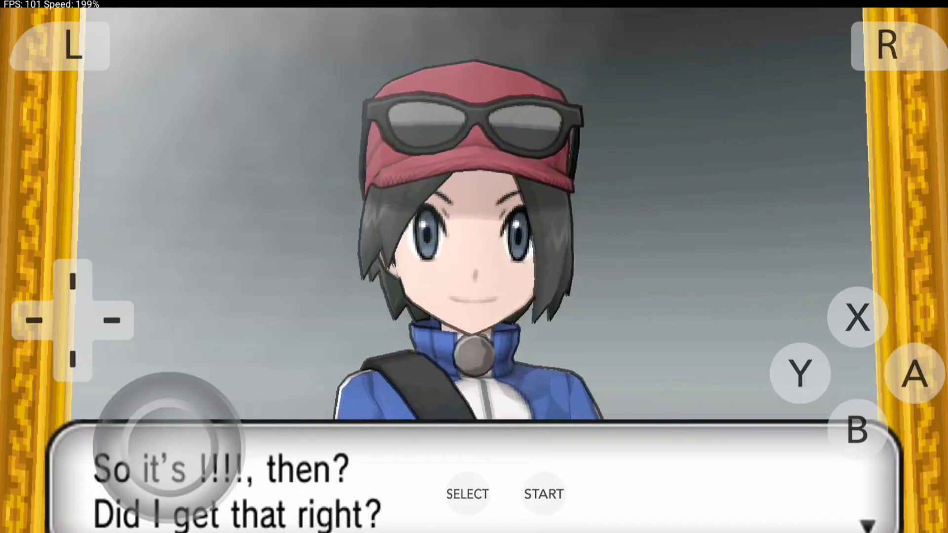
{"action": "left_click", "coordinate": [915, 374]}
{"action": "left_click", "coordinate": [916, 374]}
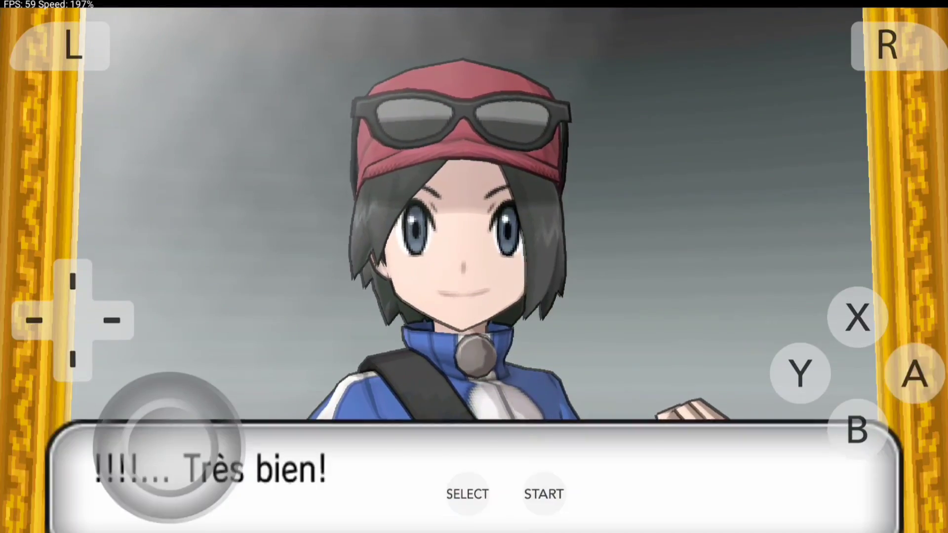
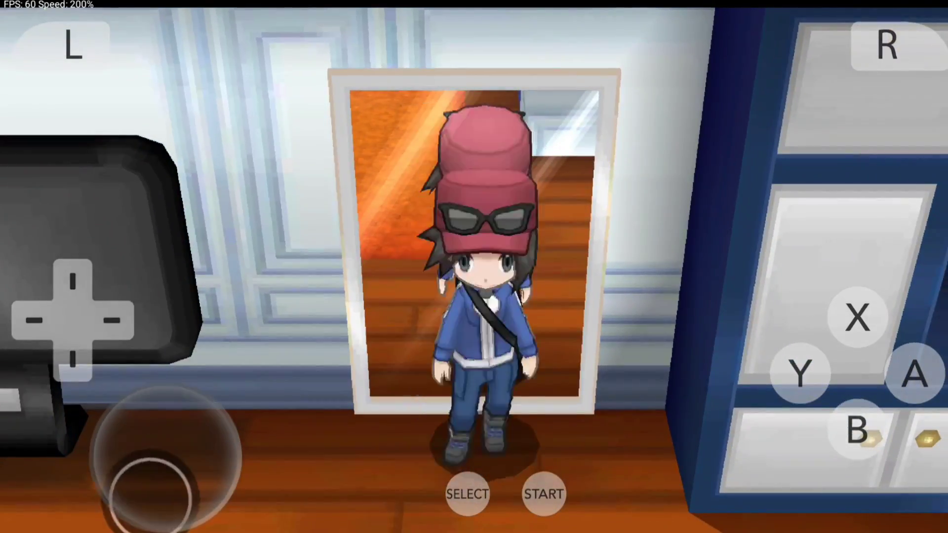
- Walk the dressed character from the mirror across the bedroom toward the stairs with the circle pad
{"action": "left_click_drag", "start_coordinate": [171, 444], "coordinate": [222, 474]}
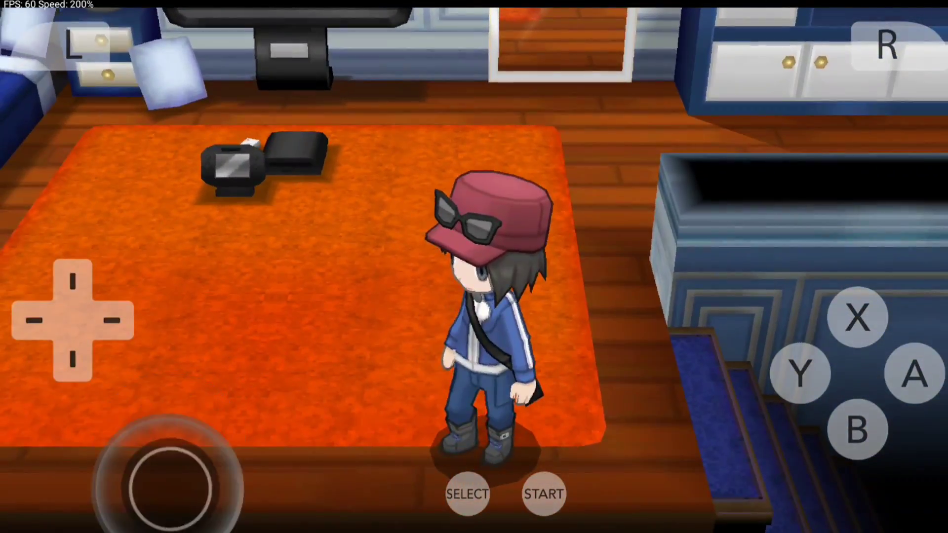